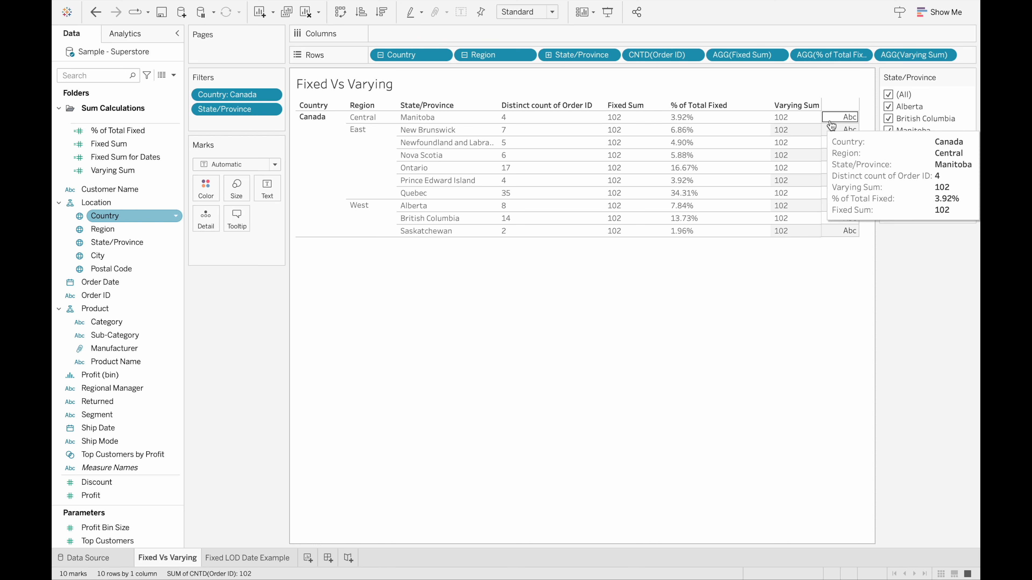
# Exclude Alberta from the State/Province filter and open the Fixed Sum calculation for editing
pyautogui.click(888, 107)
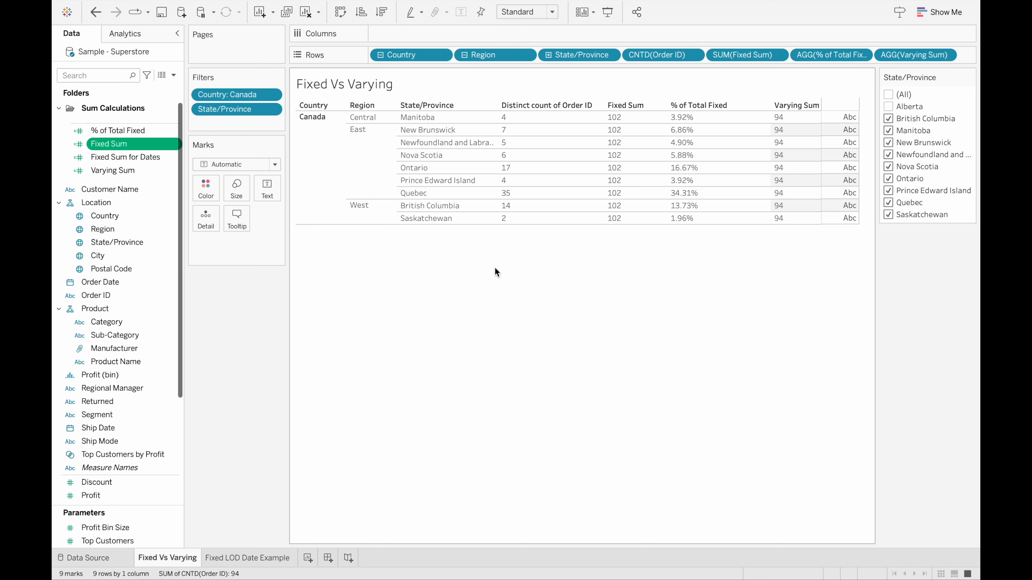
pyautogui.rightClick(139, 145)
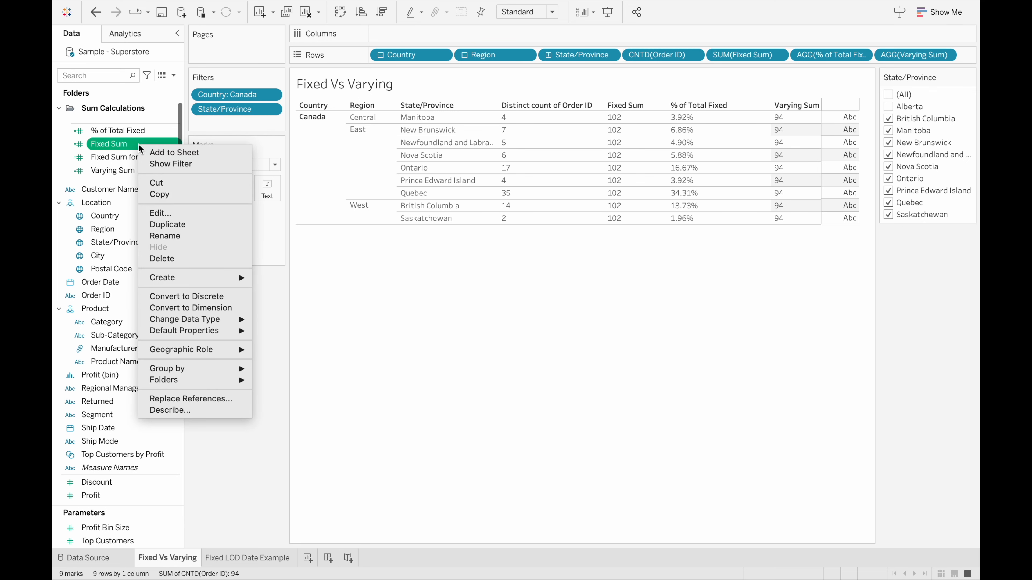
pyautogui.click(179, 212)
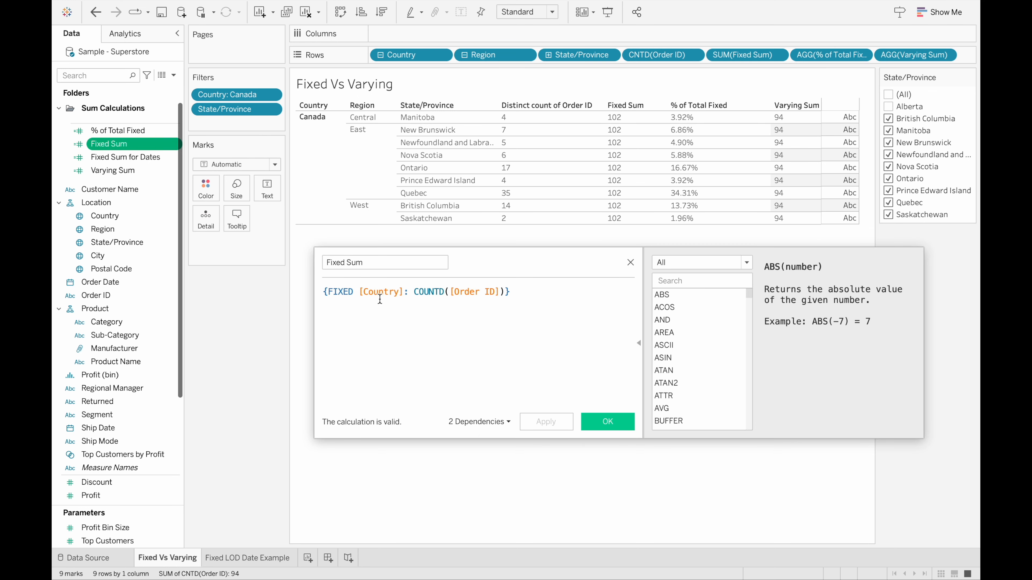
# Examine the Fixed Sum formula's FIXED dimension and its COUNTD aggregation
pyautogui.moveTo(324, 292); pyautogui.dragTo(327, 293)
pyautogui.moveTo(353, 292); pyautogui.dragTo(328, 292)
pyautogui.click(358, 291)
pyautogui.moveTo(359, 291); pyautogui.dragTo(403, 292)
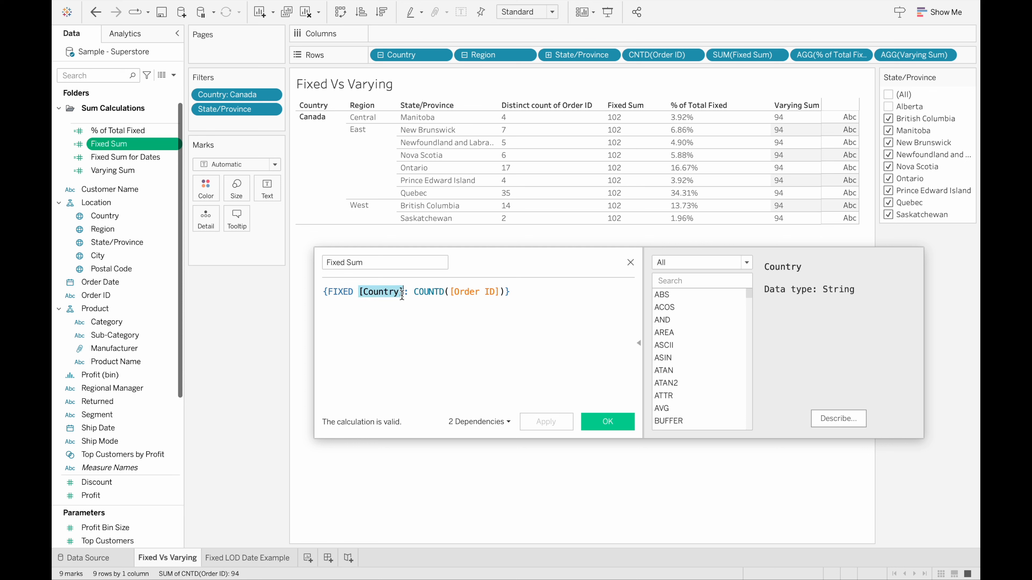
pyautogui.click(406, 293)
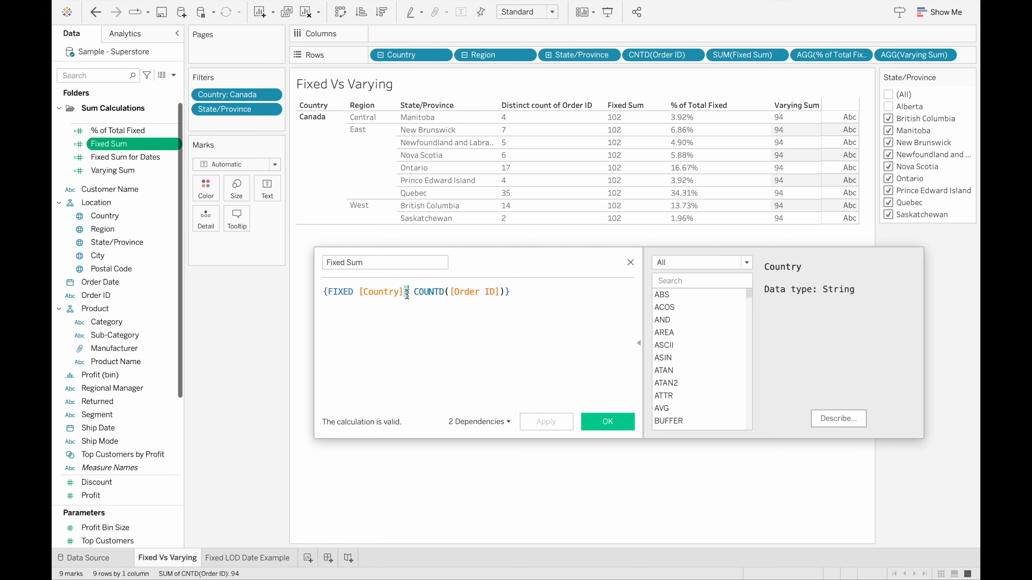
pyautogui.click(417, 292)
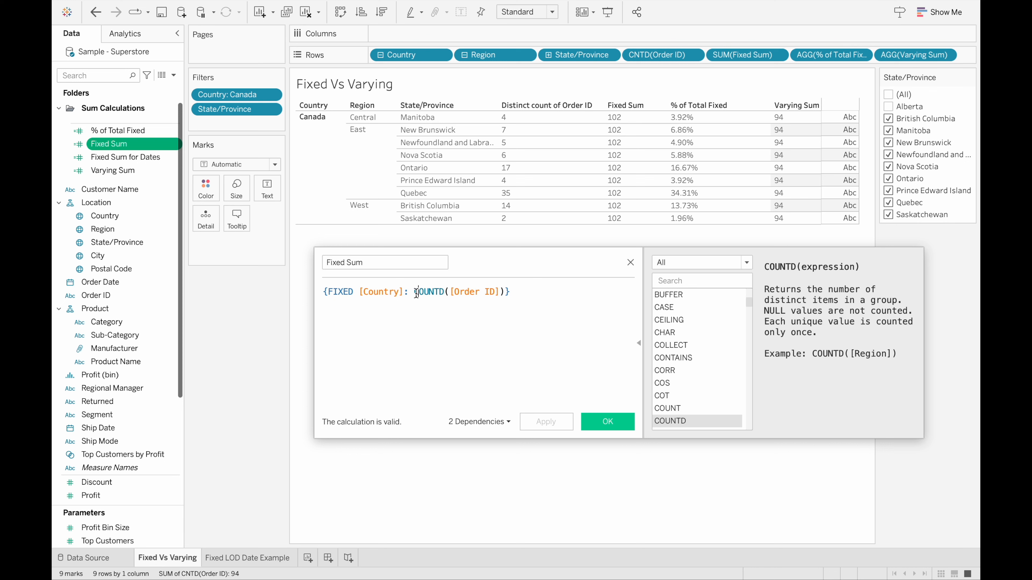
pyautogui.click(403, 293)
pyautogui.moveTo(403, 292); pyautogui.dragTo(357, 292)
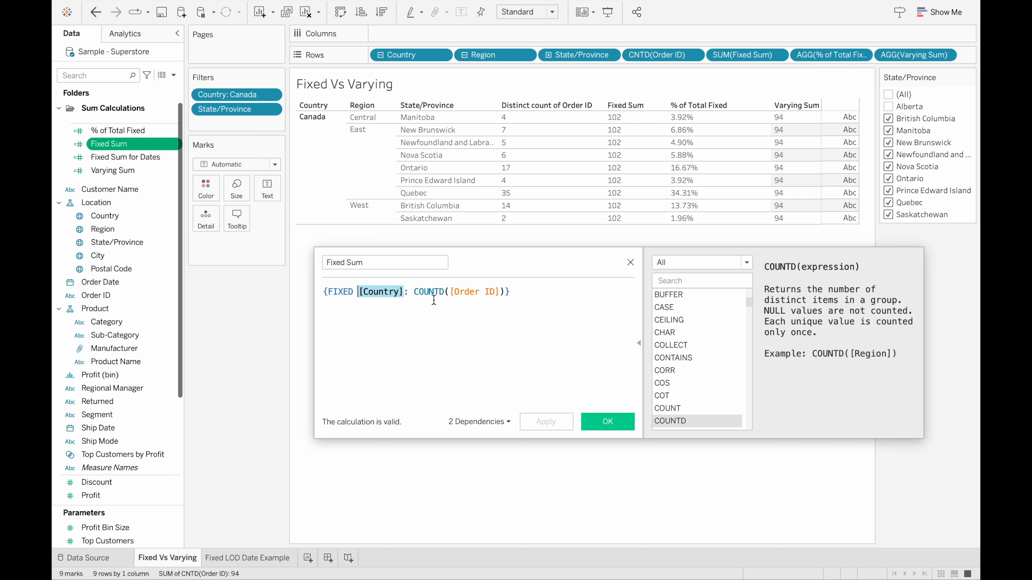
pyautogui.click(453, 291)
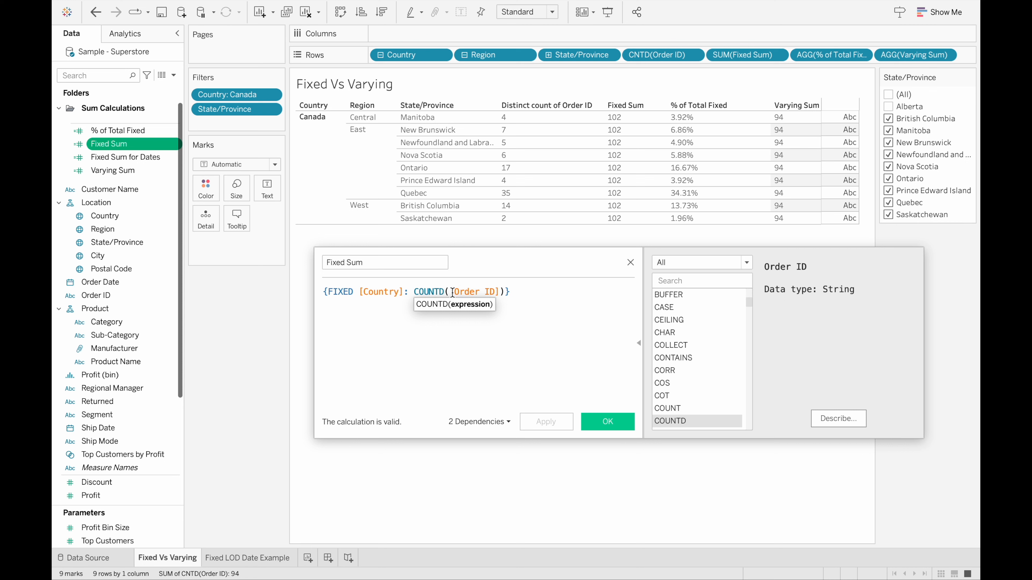
pyautogui.click(403, 292)
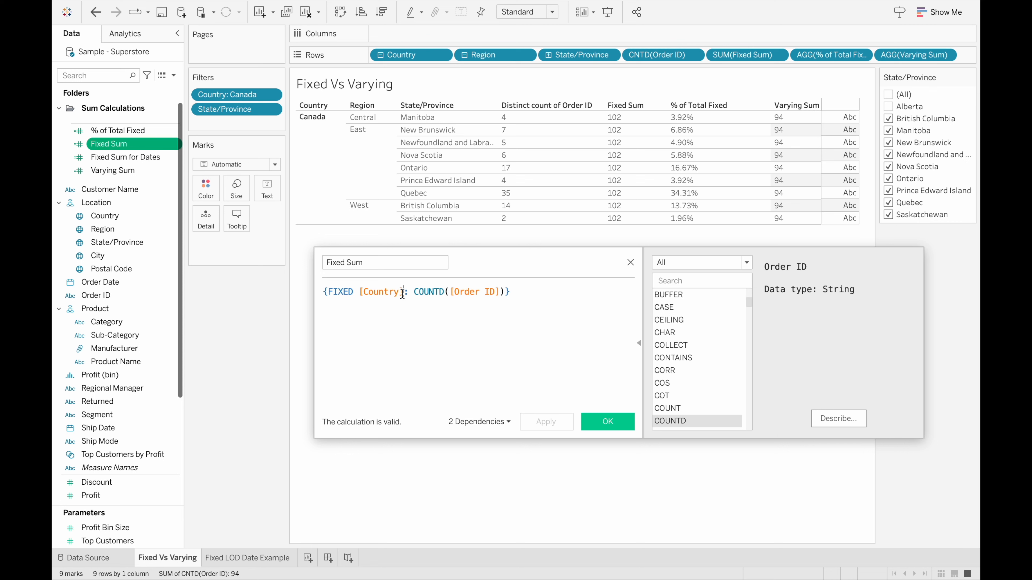
# Add Region after Country as a second FIXED dimension in the Fixed Sum formula and apply it
pyautogui.write(', [Re')
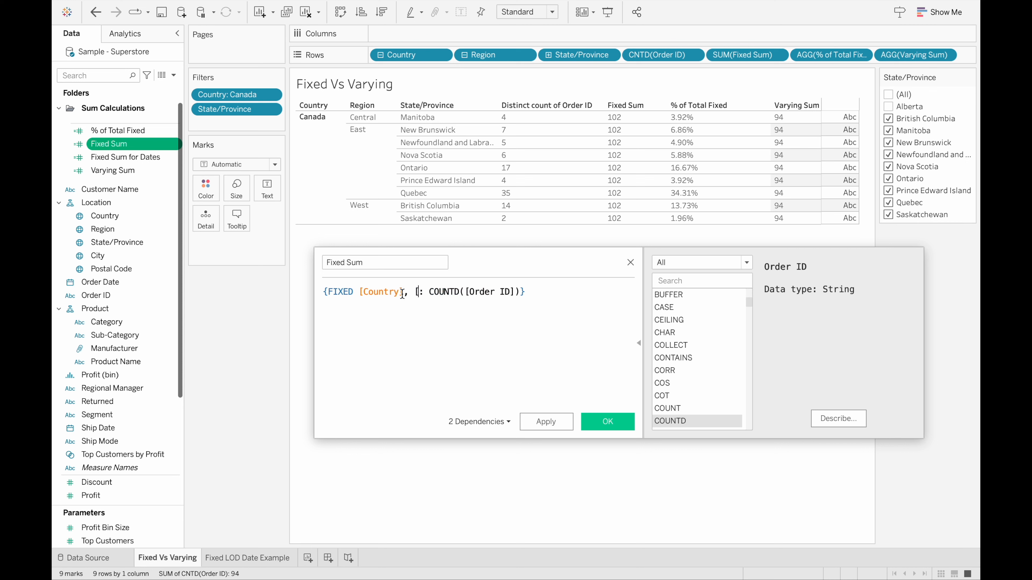
pyautogui.write('gion')
pyautogui.press('Return')
pyautogui.press('Return')
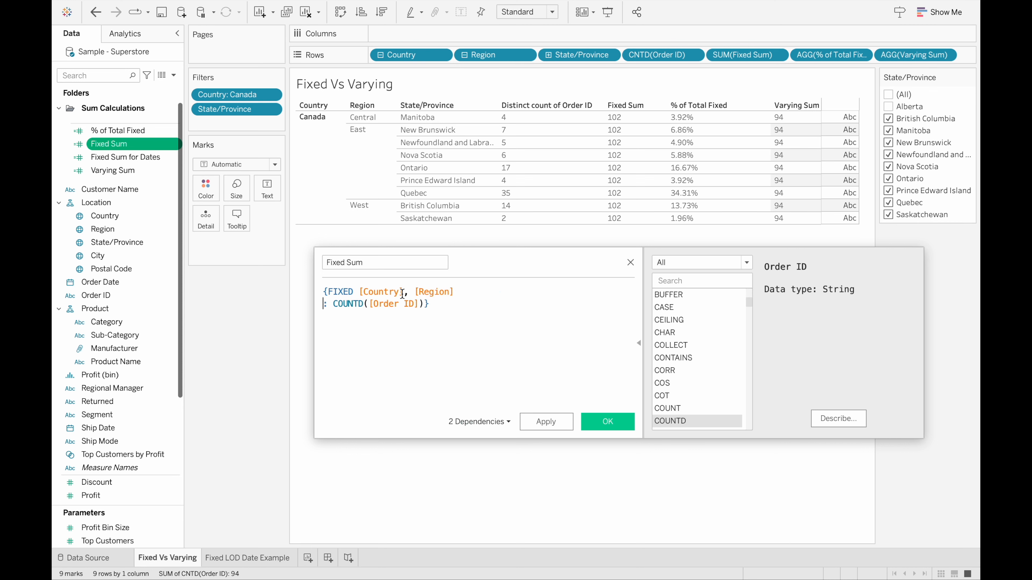
pyautogui.press('BackSpace')
pyautogui.click(544, 421)
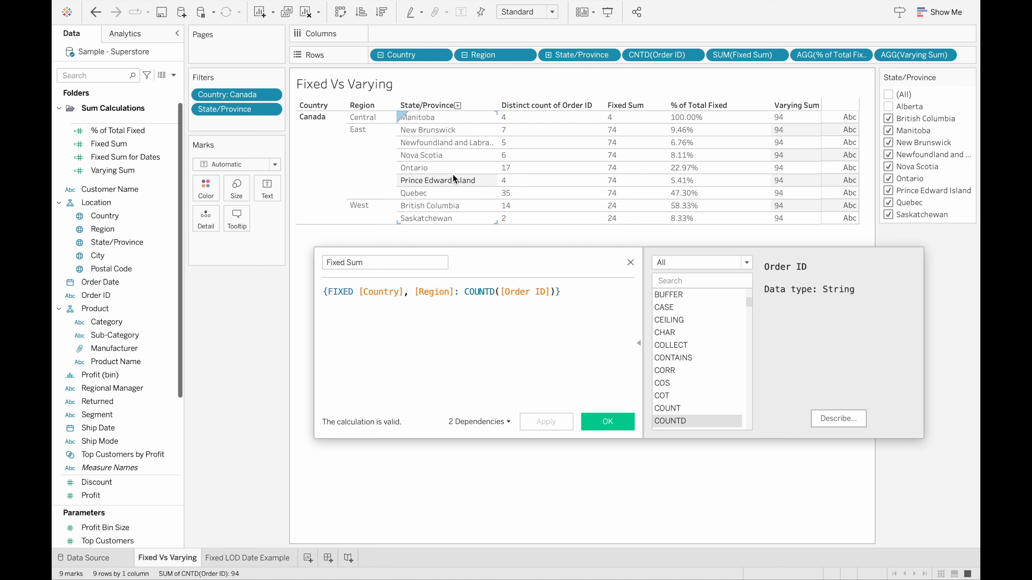
# Re-include Alberta in the State/Province filter and remove Country from the Fixed Sum FIXED dimensions, applying the change
pyautogui.click(888, 107)
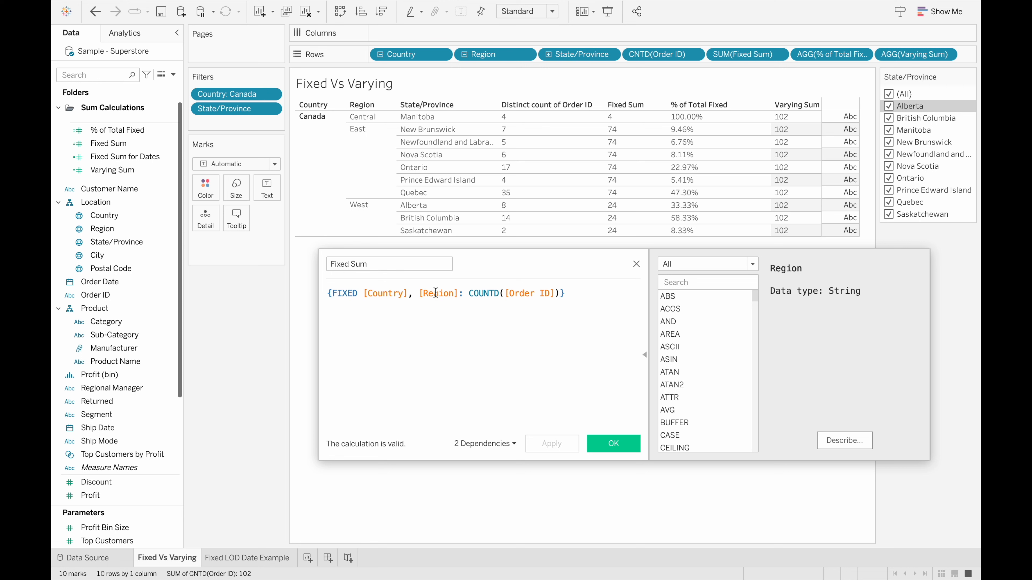
pyautogui.moveTo(418, 293); pyautogui.dragTo(365, 293)
pyautogui.press('BackSpace')
pyautogui.press('BackSpace')
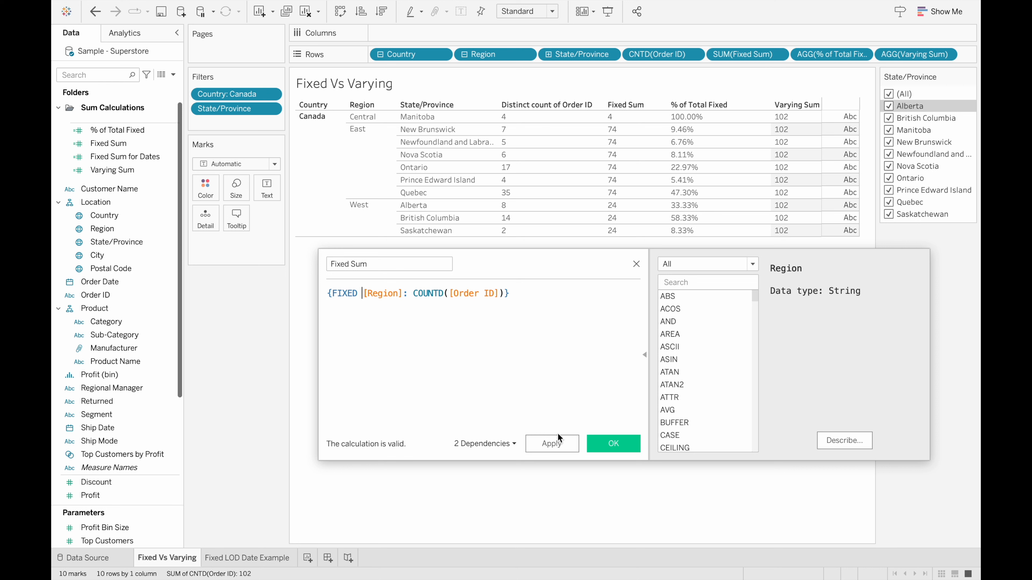
pyautogui.click(554, 443)
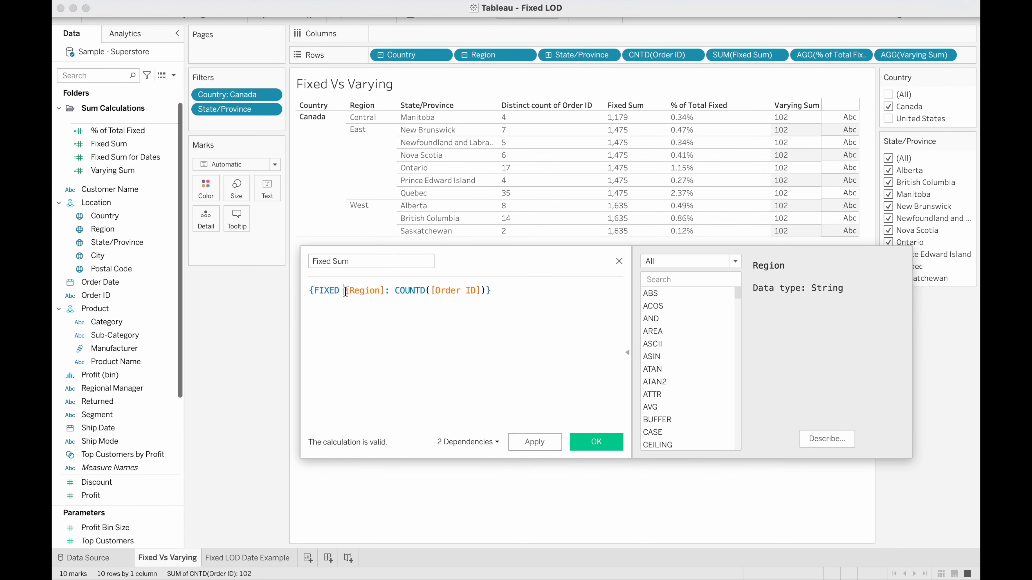
# Restore [Country] before [Region] in the Fixed Sum FIXED dimensions and apply the formula
pyautogui.write('Country')
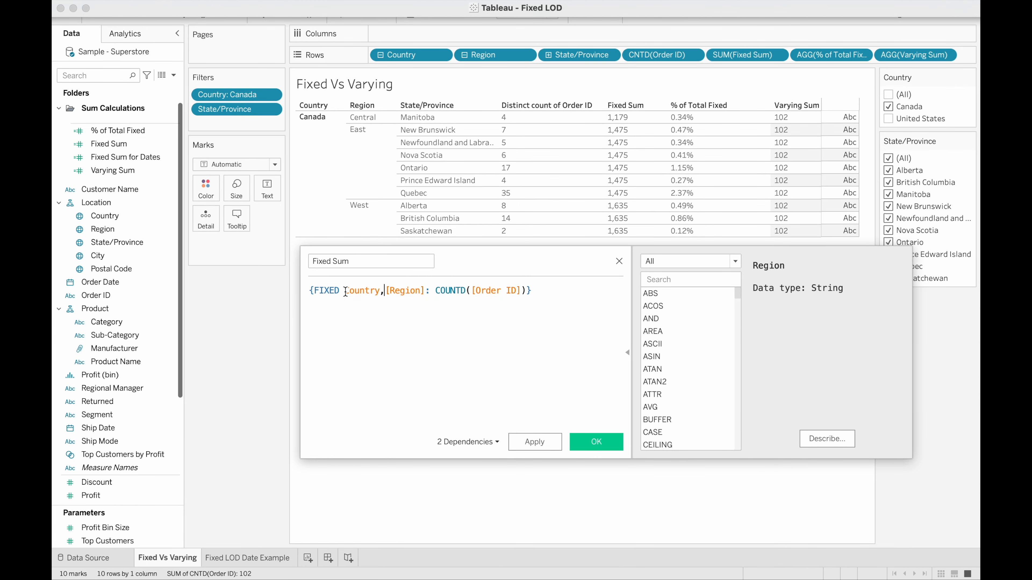
pyautogui.click(398, 303)
pyautogui.write(',')
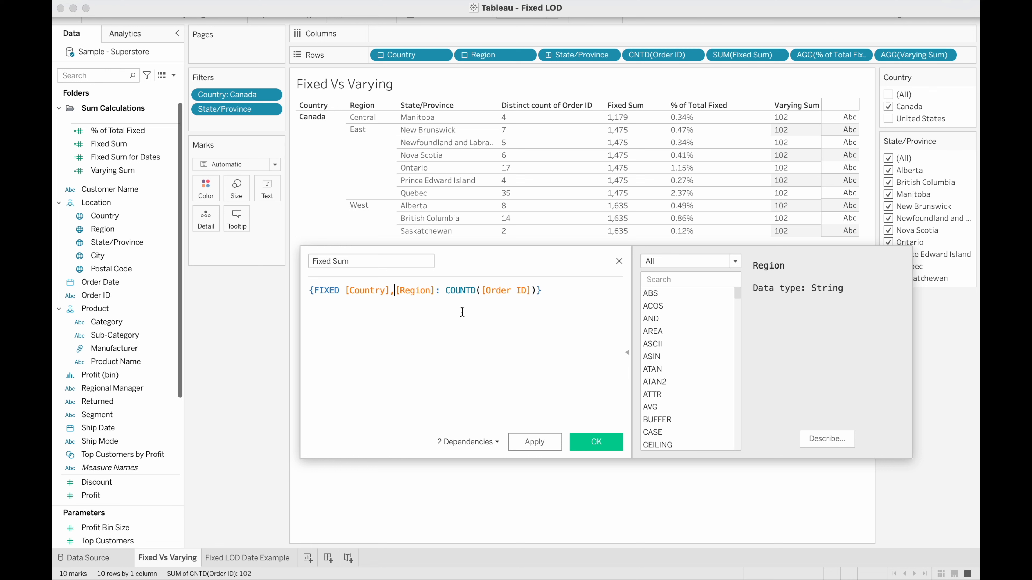
pyautogui.click(537, 441)
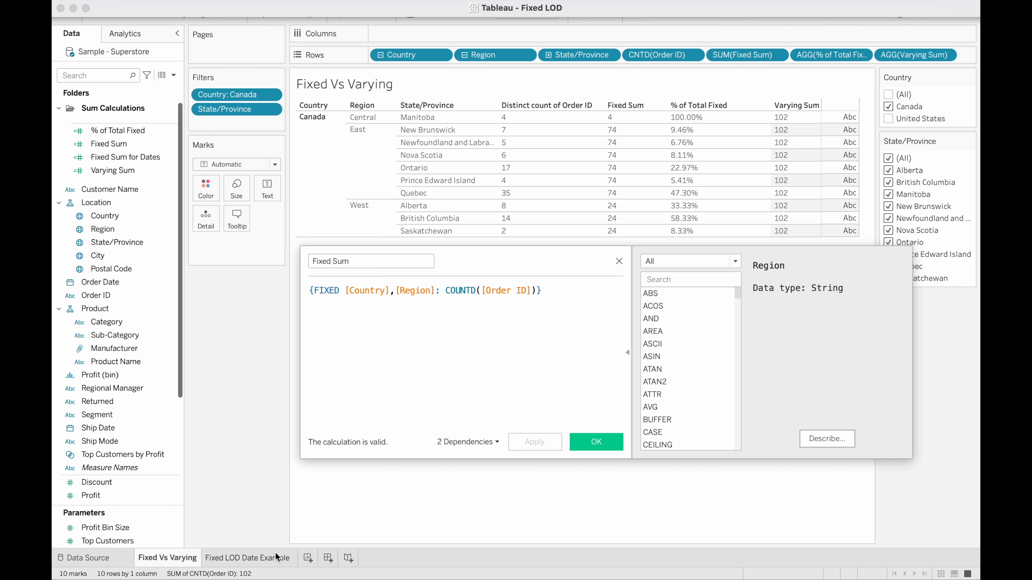
# Switch to the Fixed LOD Date Example sheet, close the old editor, and open the Fixed Sum for Dates calculation
pyautogui.click(262, 558)
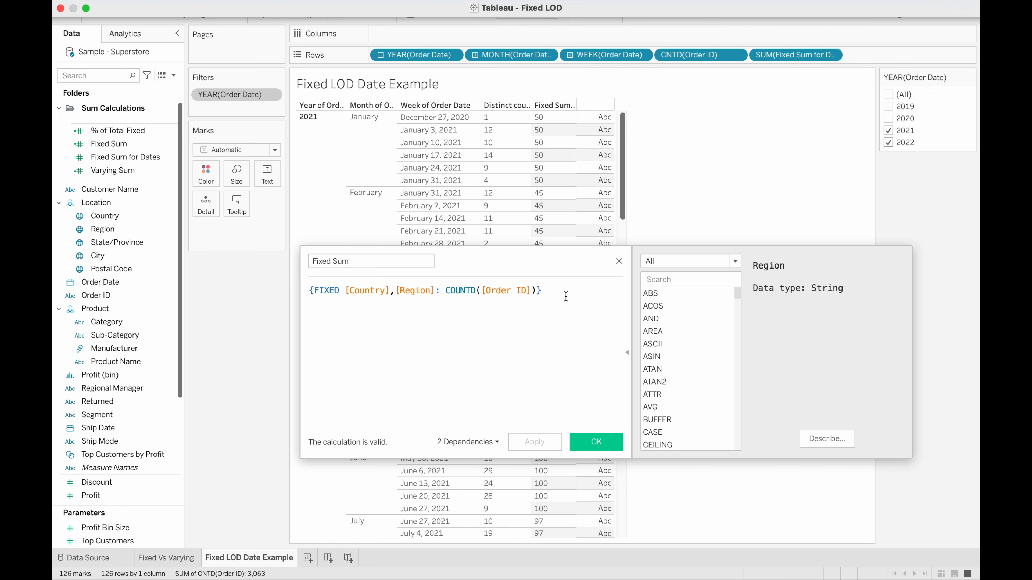
pyautogui.click(619, 261)
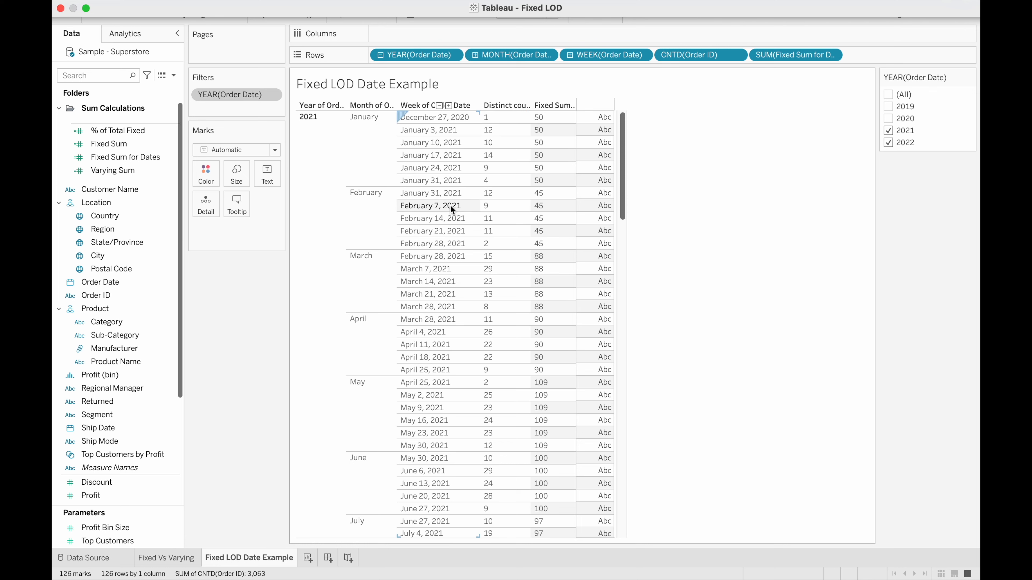
pyautogui.rightClick(136, 157)
pyautogui.click(185, 224)
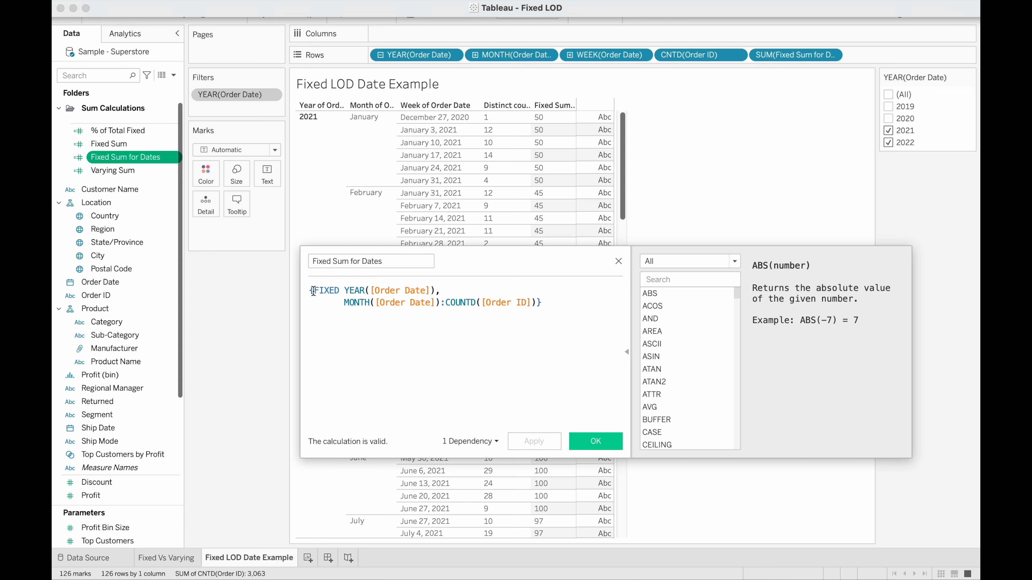
# Examine the Fixed Sum for Dates formula and scroll through the weekly order table
pyautogui.moveTo(345, 291); pyautogui.dragTo(405, 305)
pyautogui.click(383, 319)
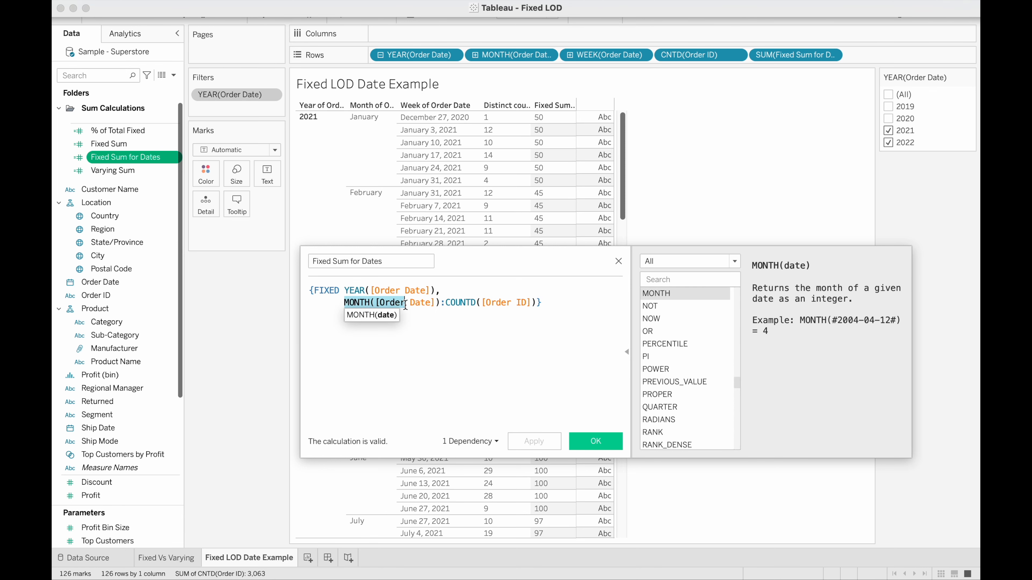
pyautogui.click(441, 306)
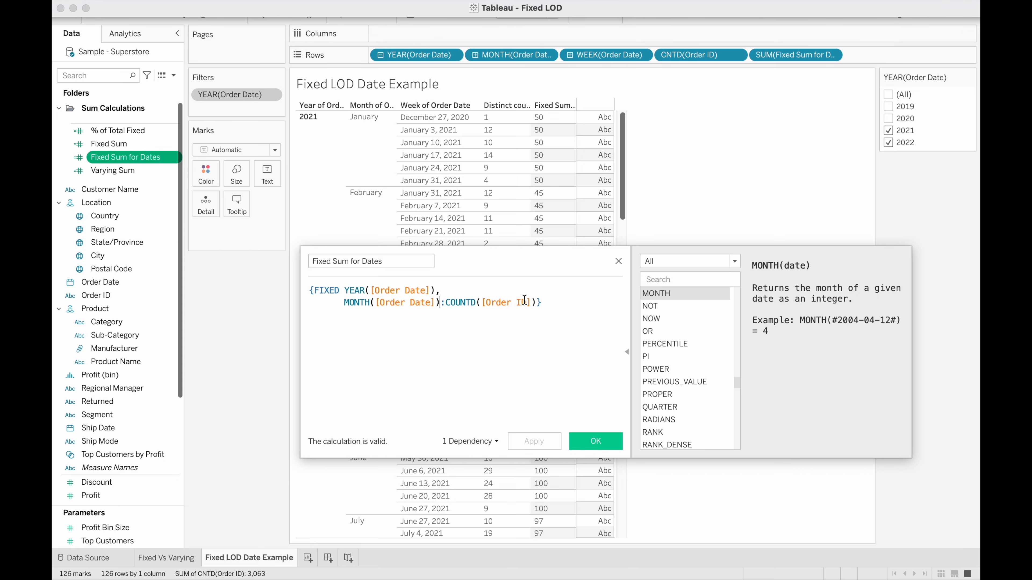
pyautogui.moveTo(538, 262); pyautogui.dragTo(835, 247)
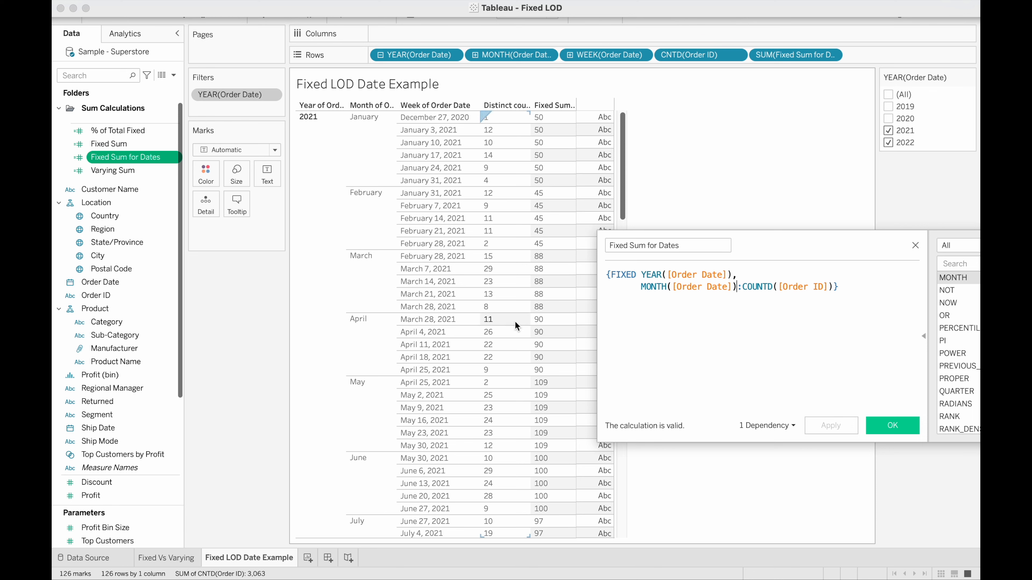
pyautogui.scroll(-10, 515, 321)
pyautogui.scroll(-7, 515, 321)
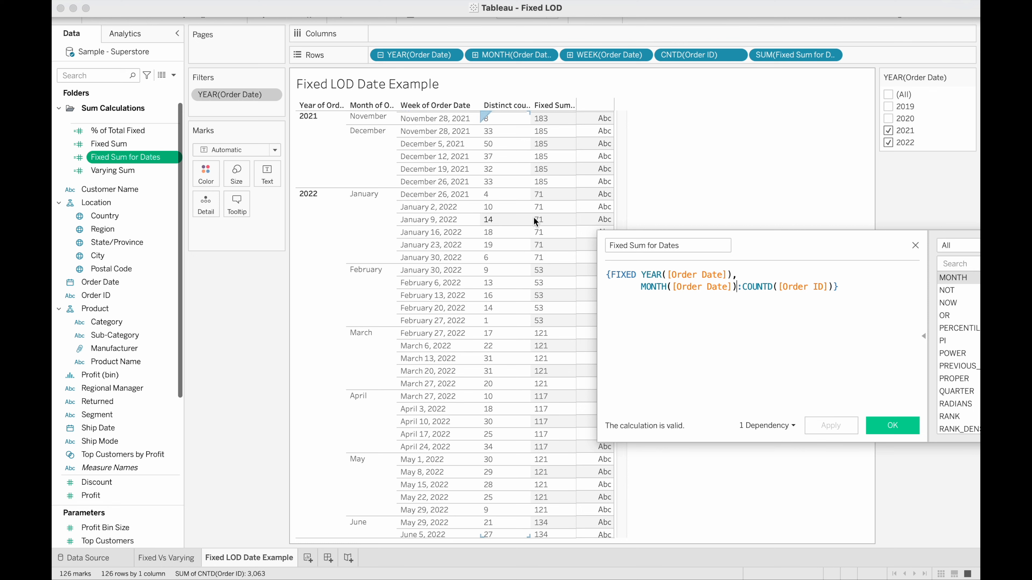
pyautogui.scroll(12, 552, 238)
# Remove YEAR([Order Date]) from the Fixed Sum for Dates FIXED dimensions and apply the change
pyautogui.moveTo(766, 251); pyautogui.dragTo(464, 286)
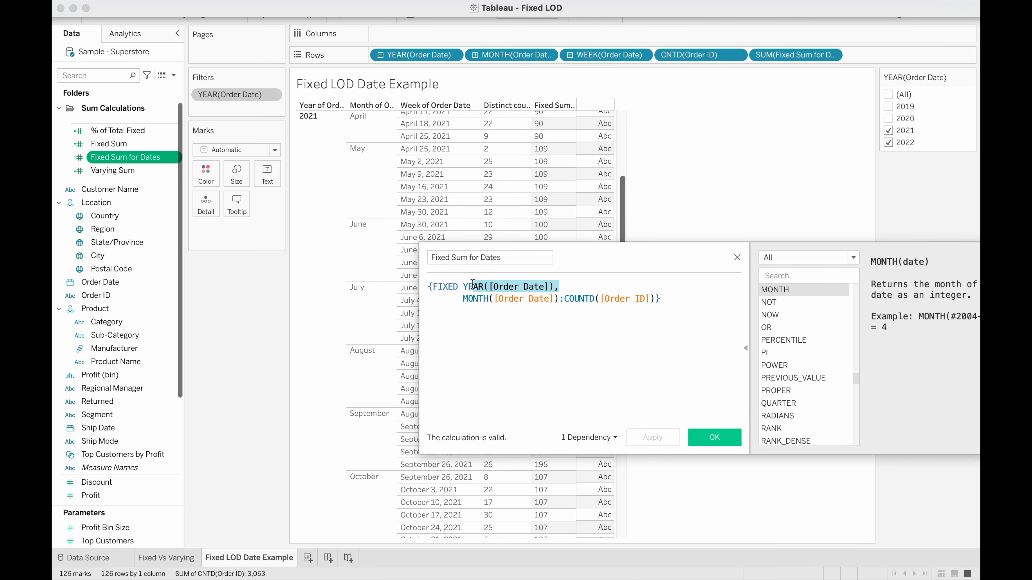
pyautogui.press('BackSpace')
pyautogui.click(653, 438)
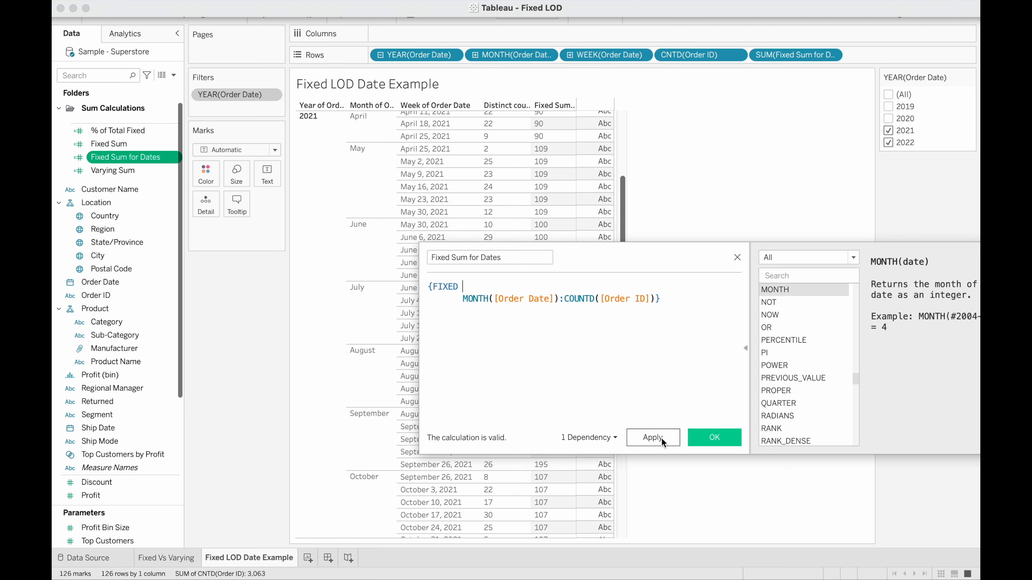
# Review the updated Fixed Sum for Dates values across months and years, then close the calculation editor
pyautogui.scroll(6, 610, 199)
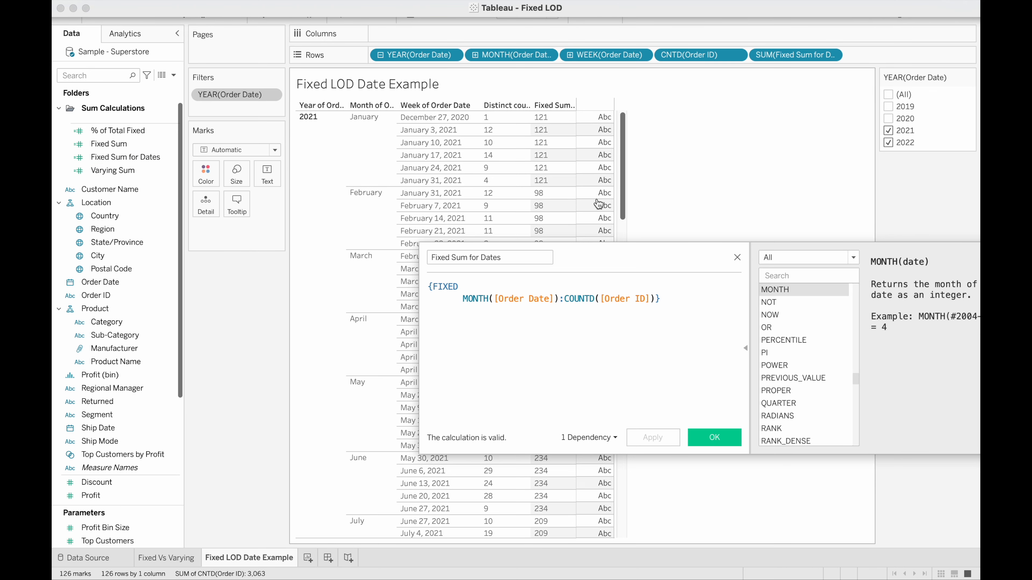
pyautogui.moveTo(568, 253); pyautogui.dragTo(750, 301)
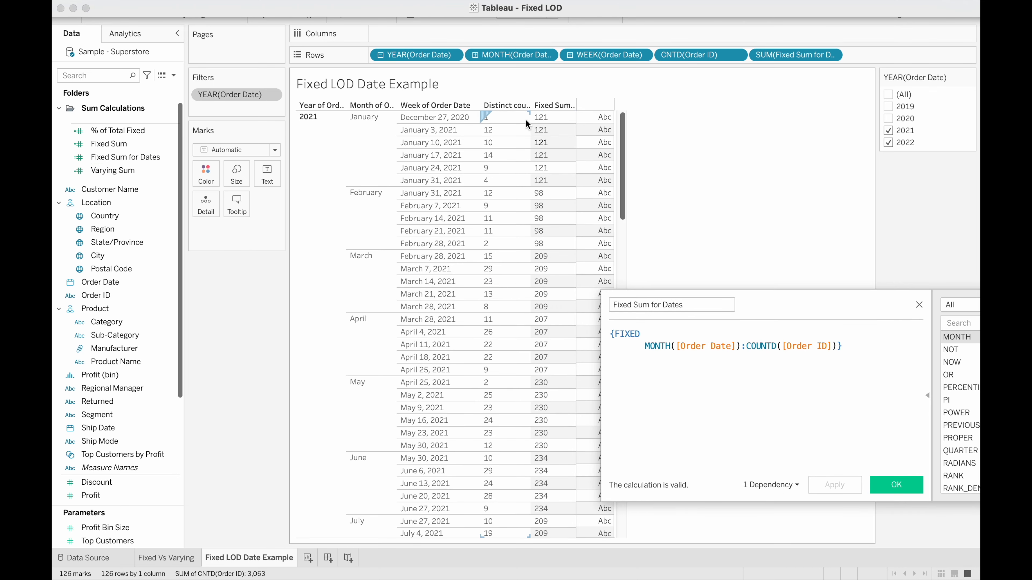
pyautogui.click(560, 105)
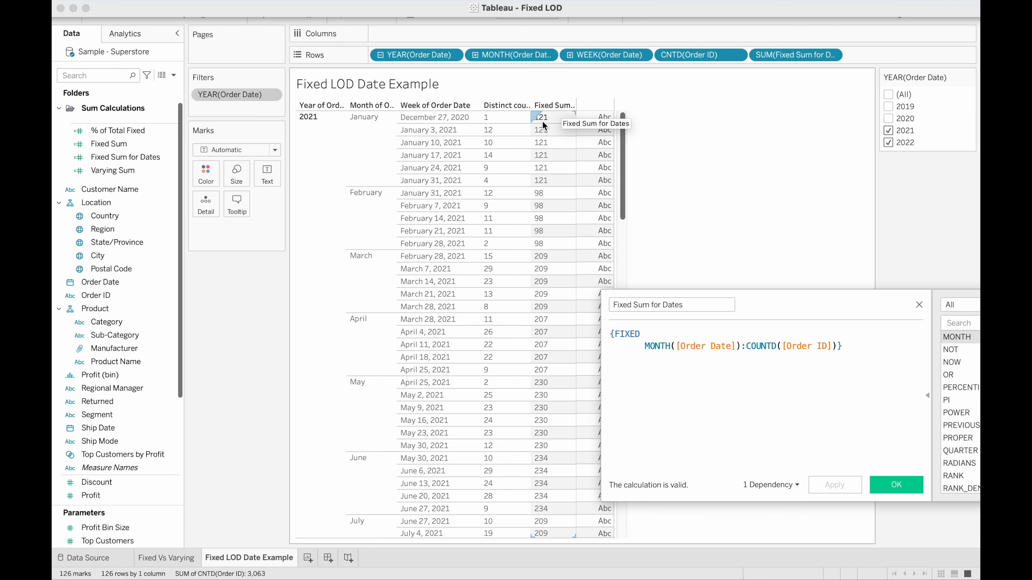
pyautogui.scroll(-1, 528, 315)
pyautogui.scroll(-15, 529, 315)
pyautogui.scroll(4, 529, 314)
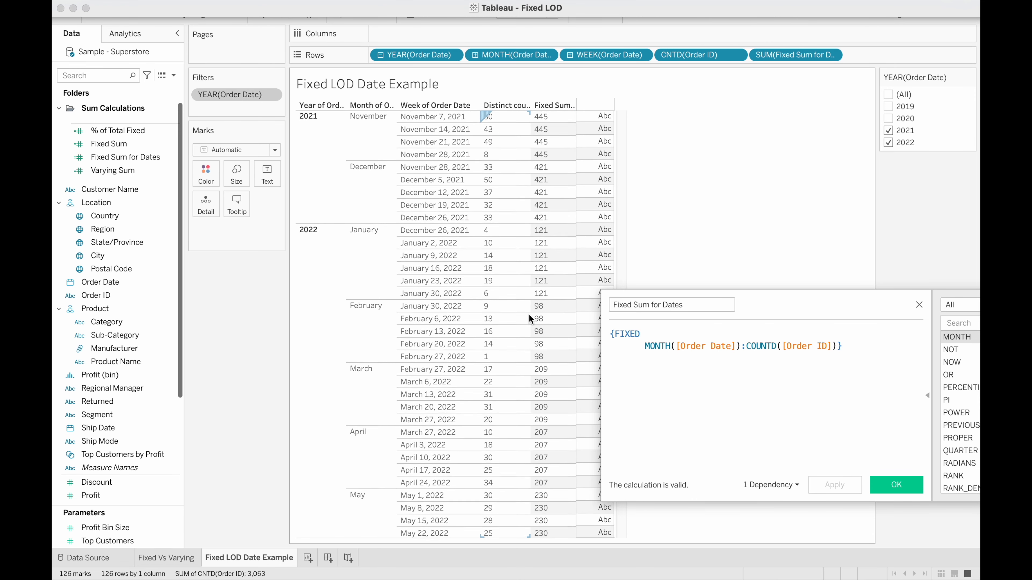
pyautogui.scroll(2, 528, 315)
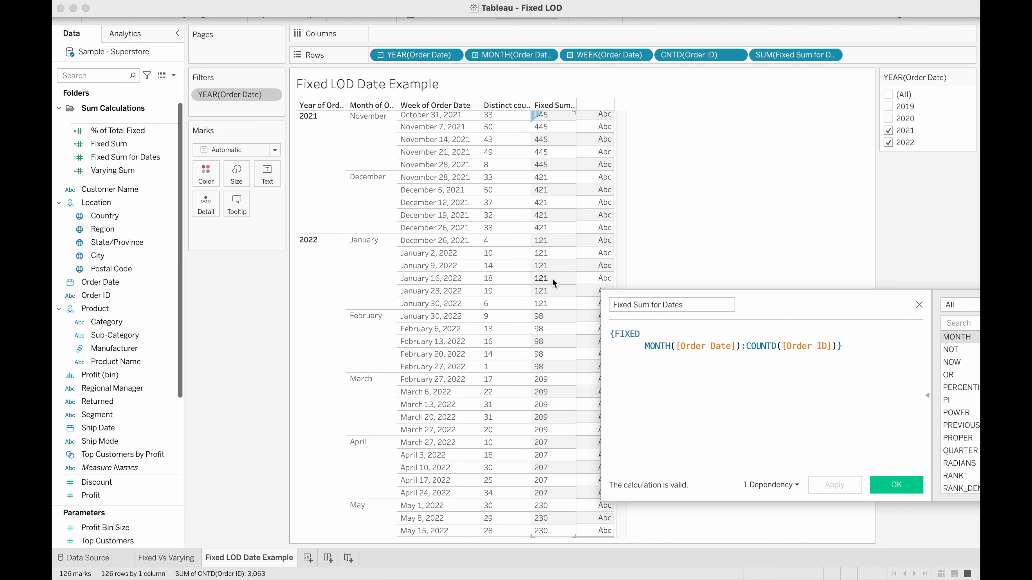
pyautogui.press('Return')
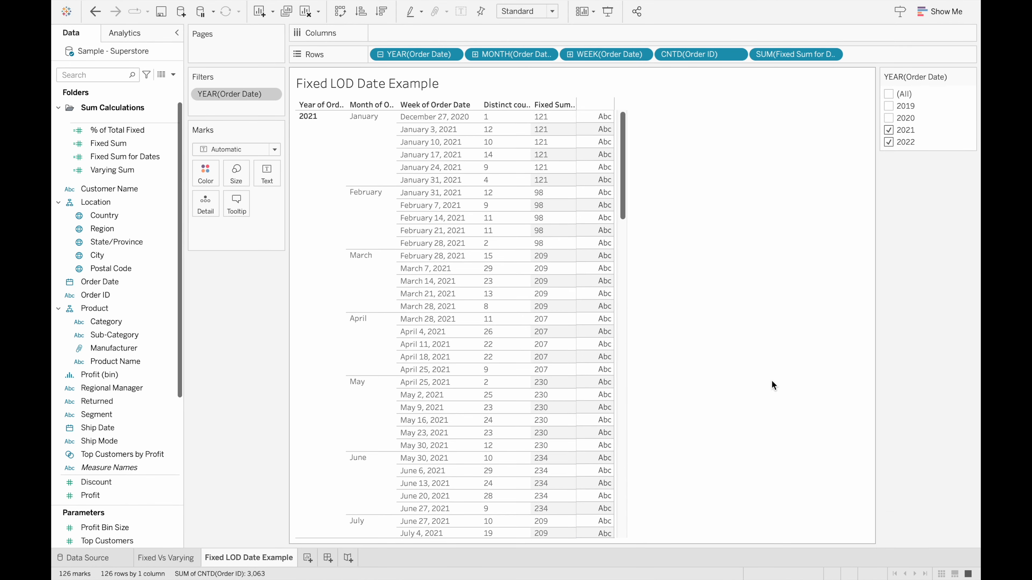